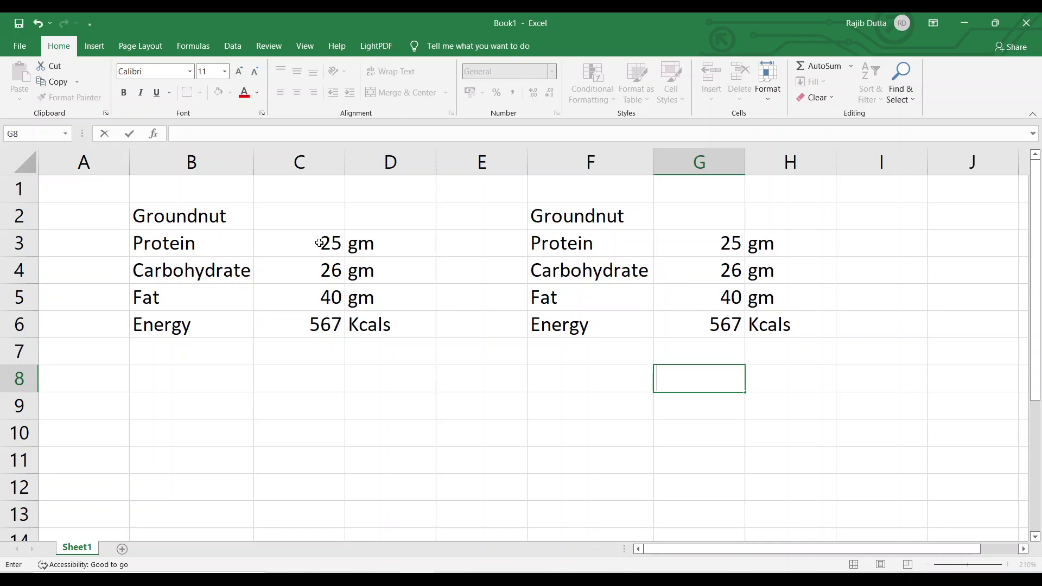
# Step: Insert blank columns at C and D, shifting the Protein and other values to column E
pyautogui.click(320, 242)
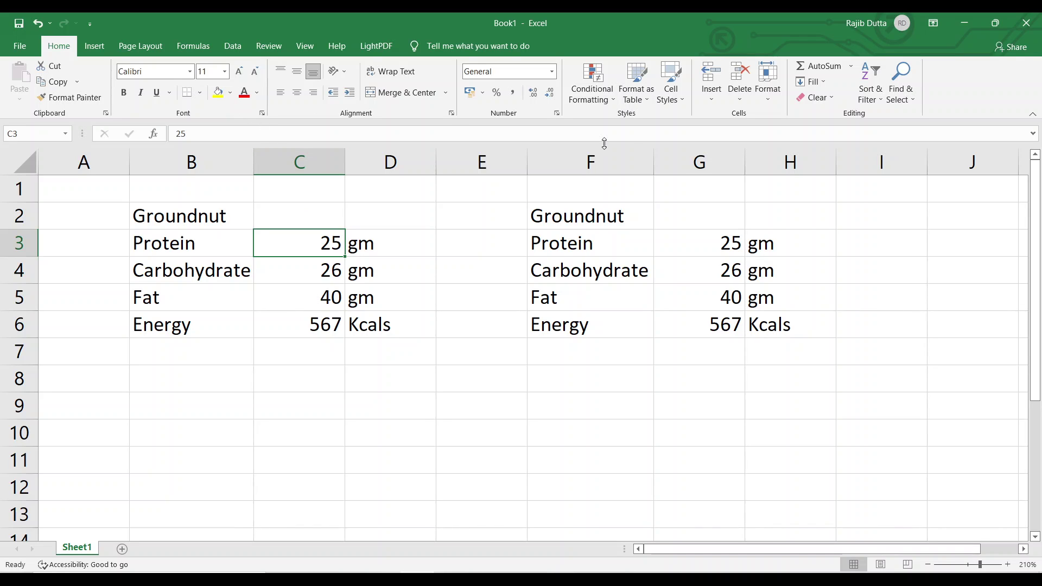
pyautogui.click(718, 96)
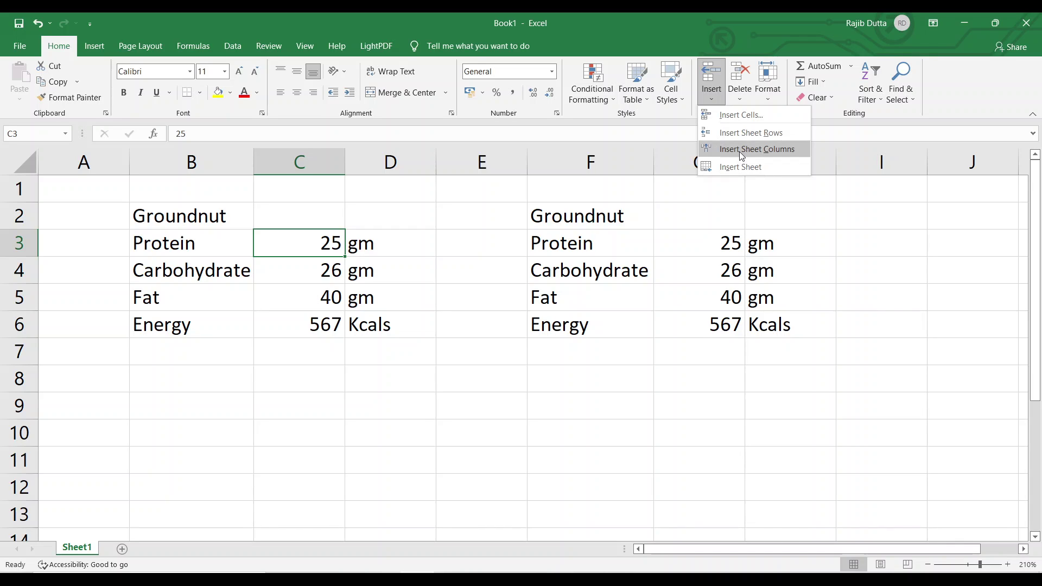
pyautogui.click(737, 152)
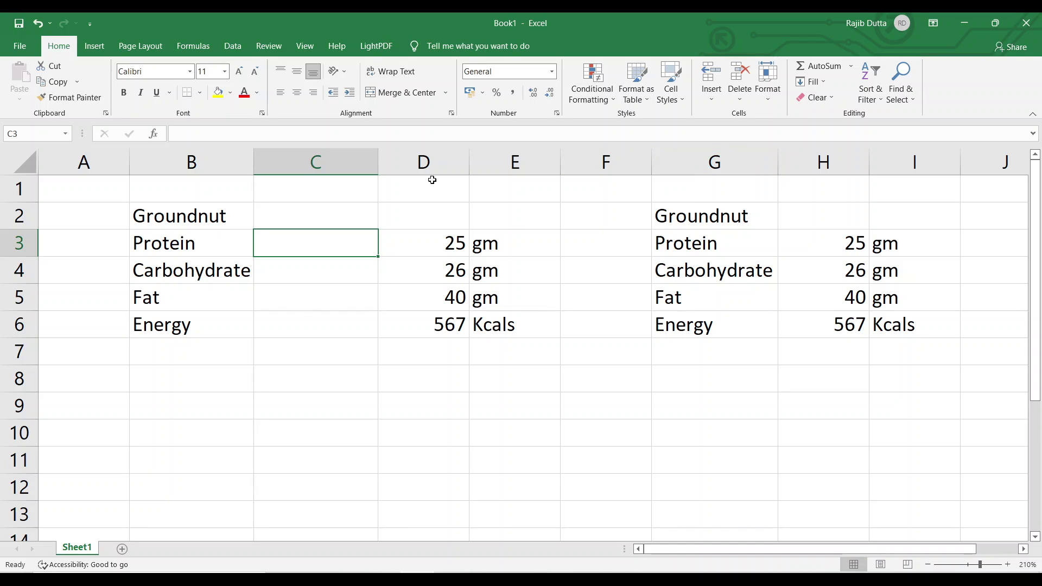
pyautogui.click(435, 166)
pyautogui.rightClick(435, 165)
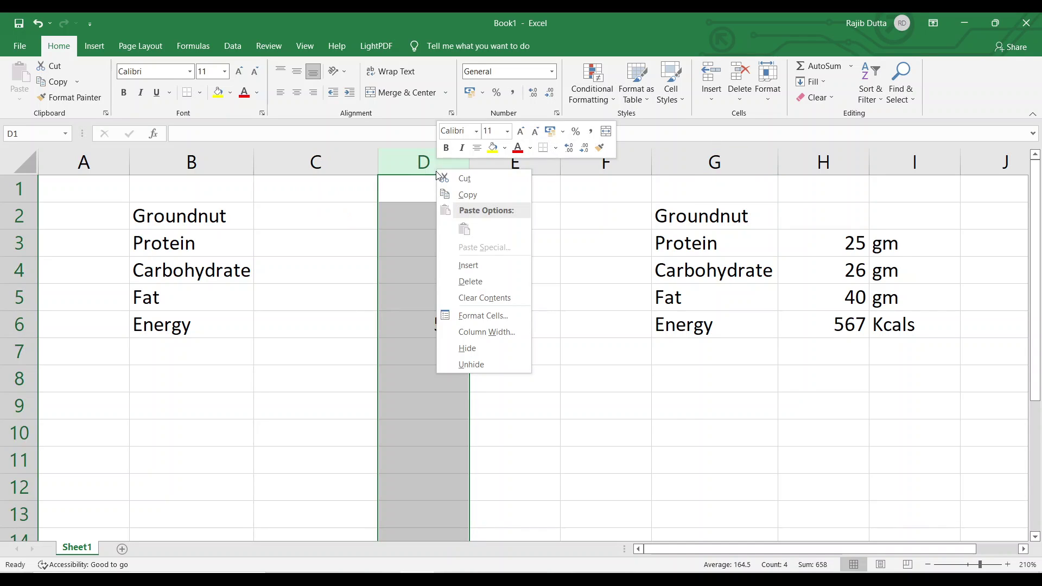
pyautogui.click(482, 271)
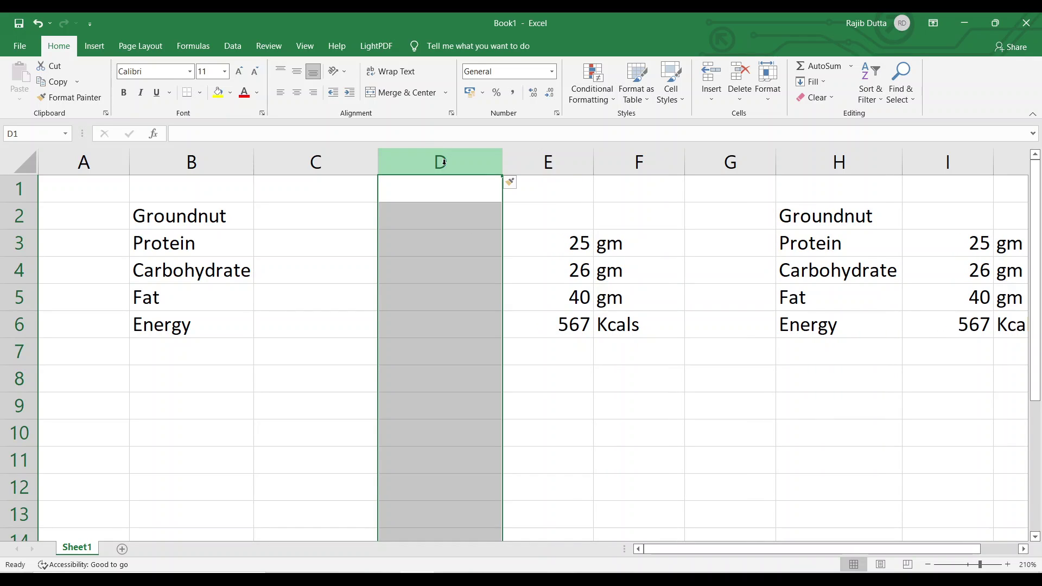
# Step: Insert two blank rows above Fat in rows 5 and 6
pyautogui.rightClick(16, 297)
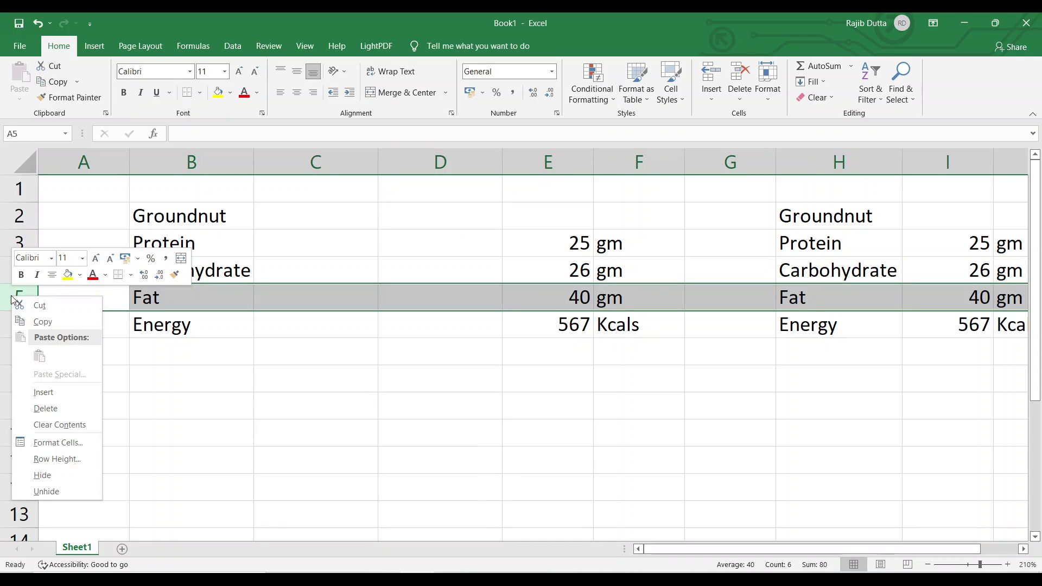
pyautogui.click(60, 393)
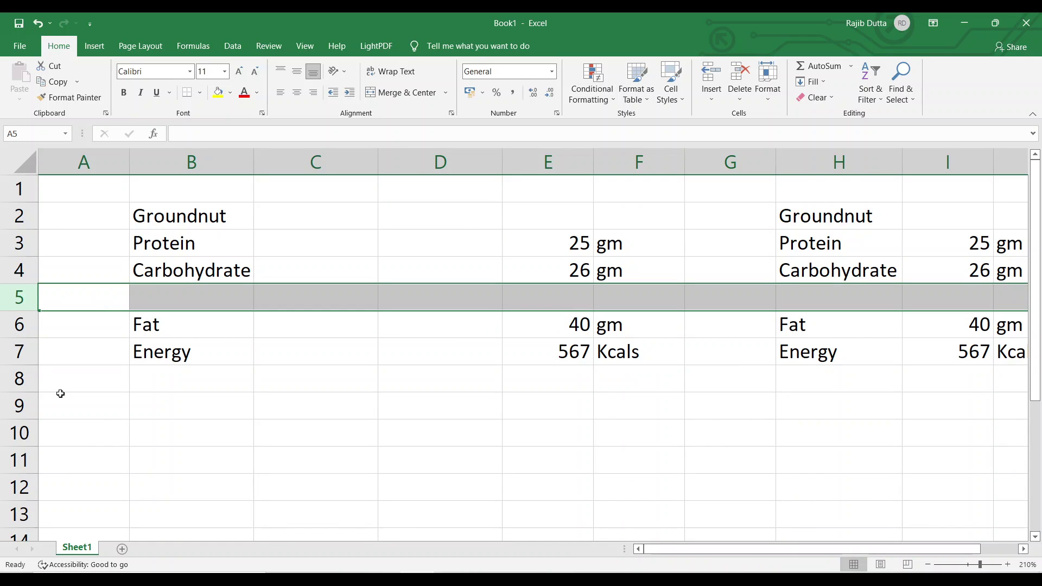
pyautogui.click(153, 331)
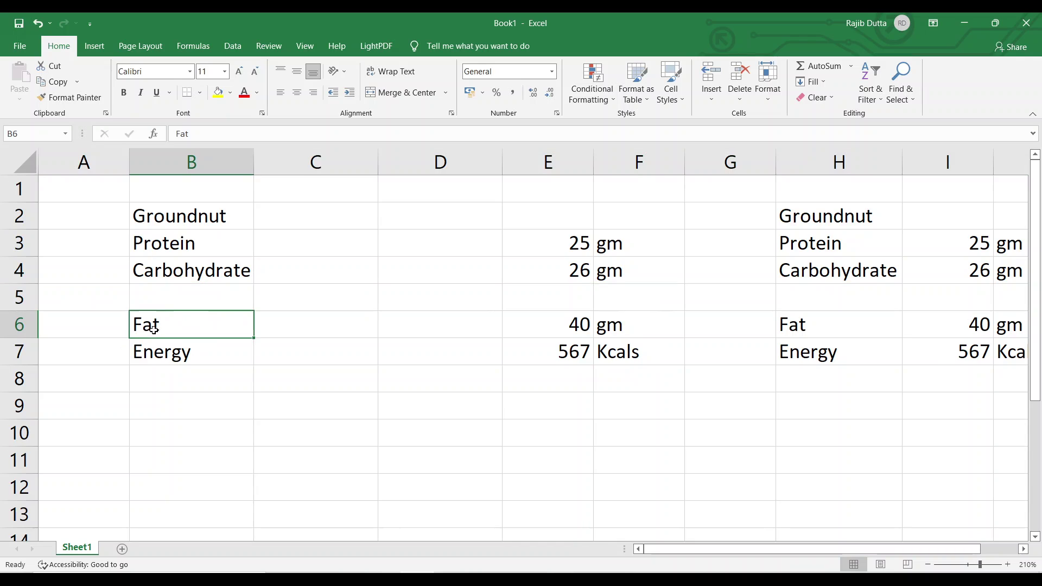
pyautogui.click(709, 96)
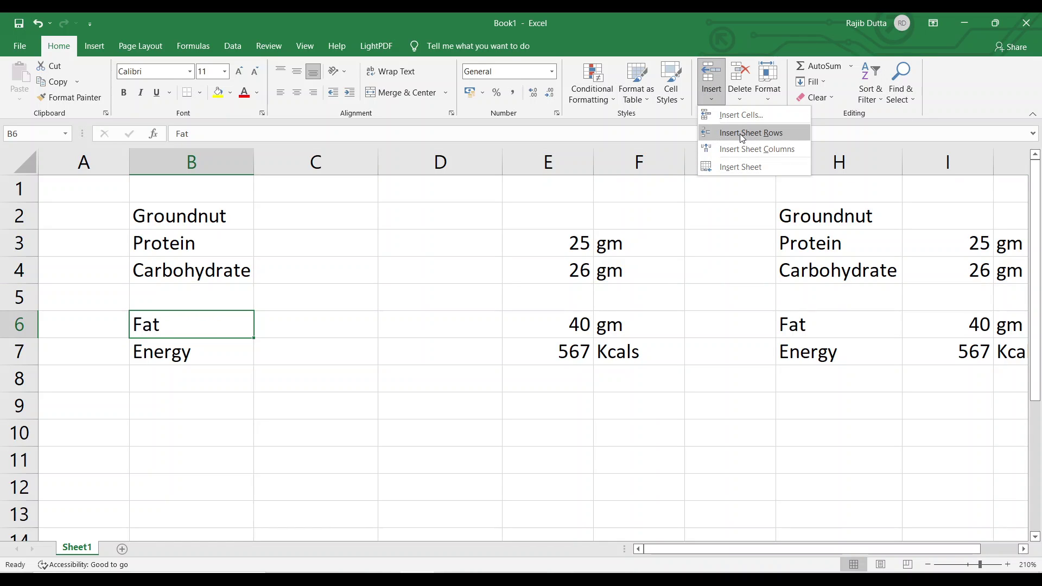
pyautogui.click(743, 133)
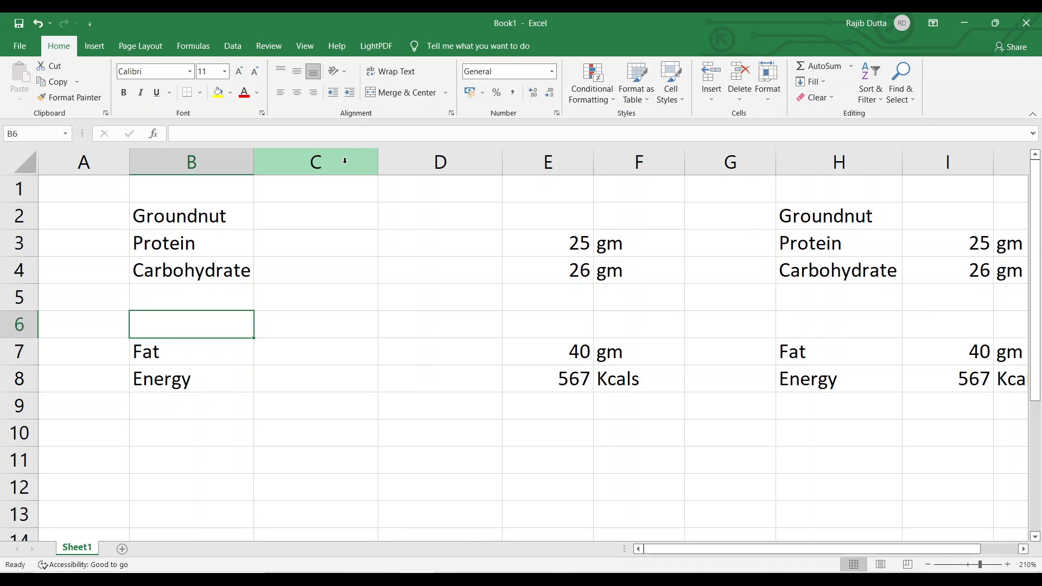
# Step: Delete the two blank columns C and D from cell C2
pyautogui.click(324, 221)
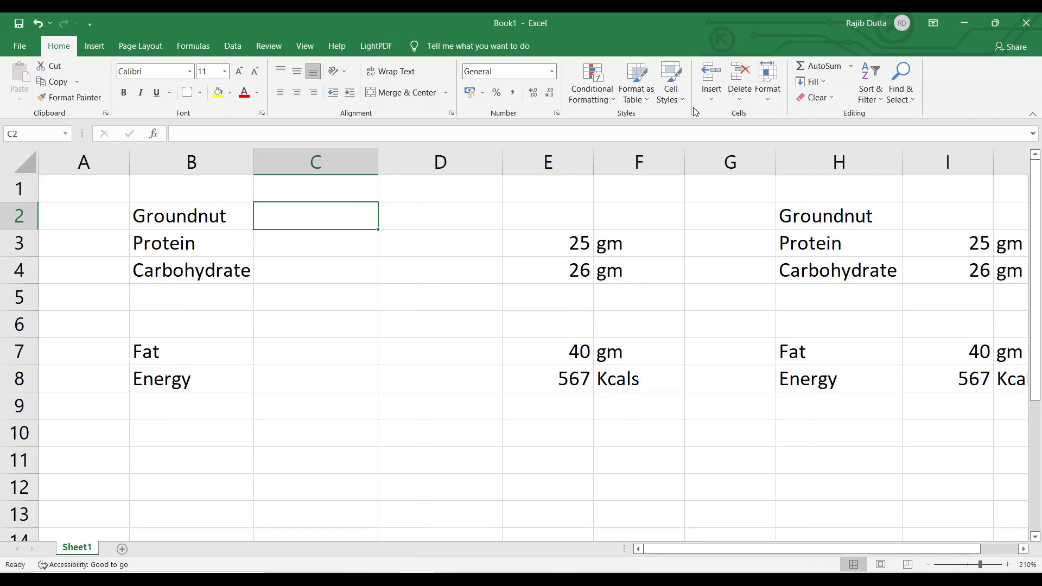
pyautogui.click(740, 99)
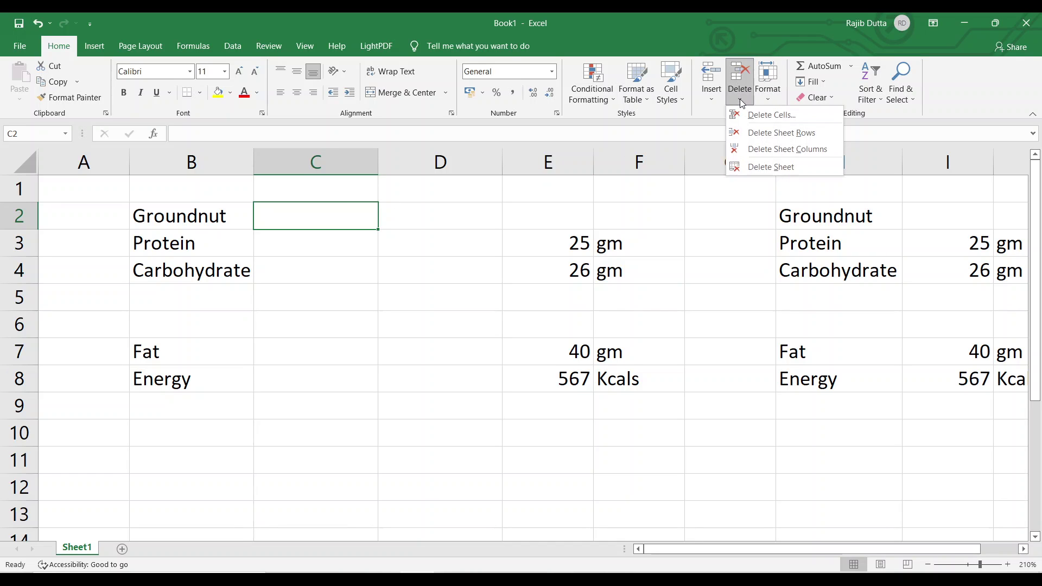
pyautogui.click(779, 152)
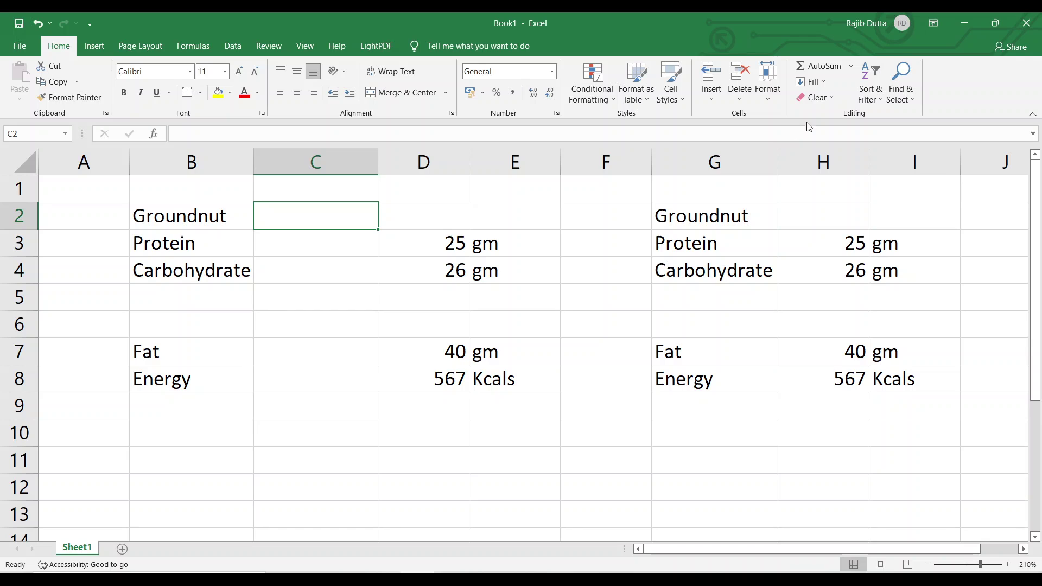
pyautogui.click(743, 99)
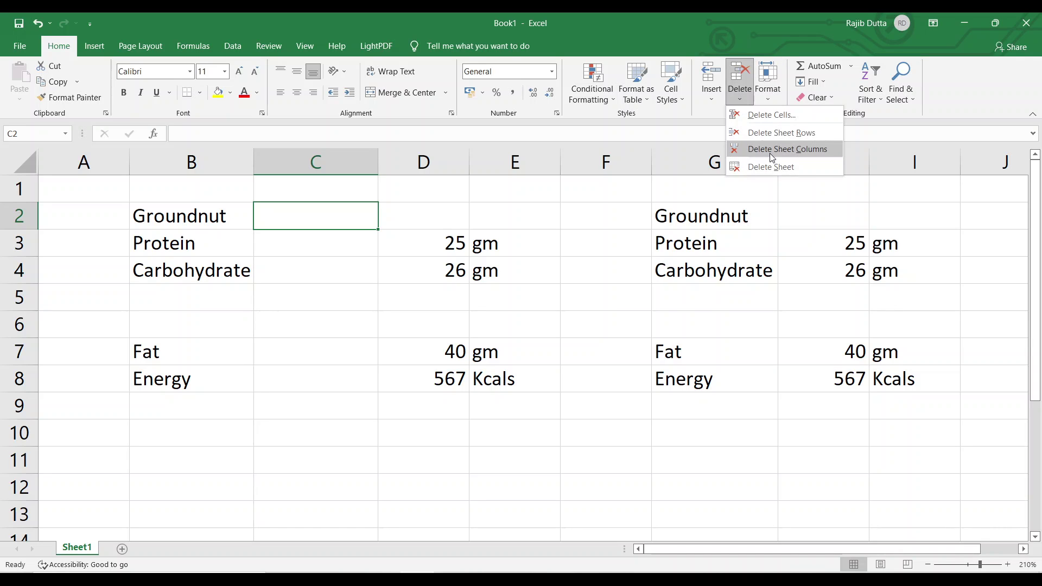
pyautogui.click(770, 151)
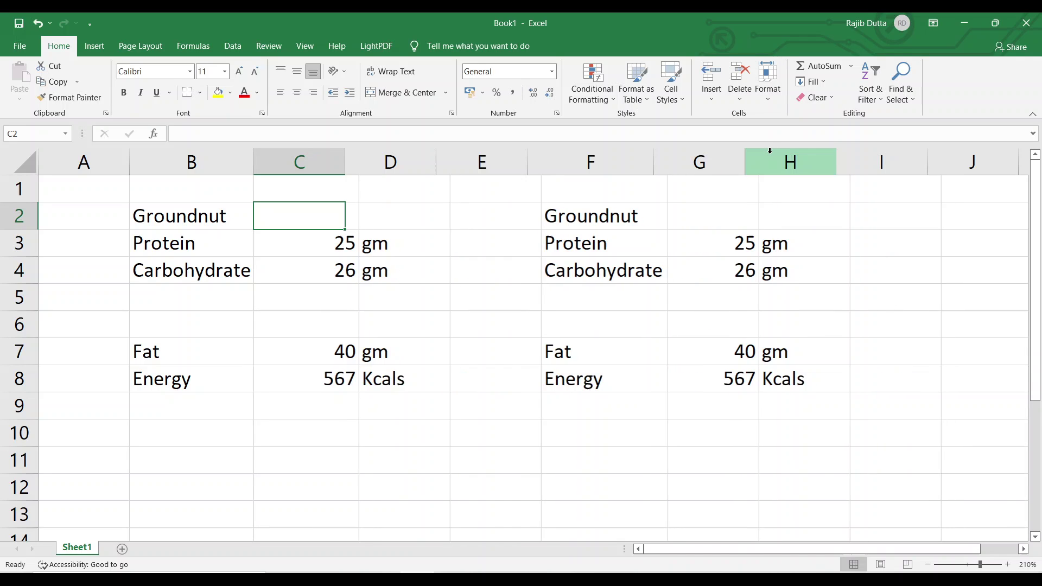
# Step: Insert a blank column at C, then delete it again
pyautogui.rightClick(317, 165)
pyautogui.click(369, 268)
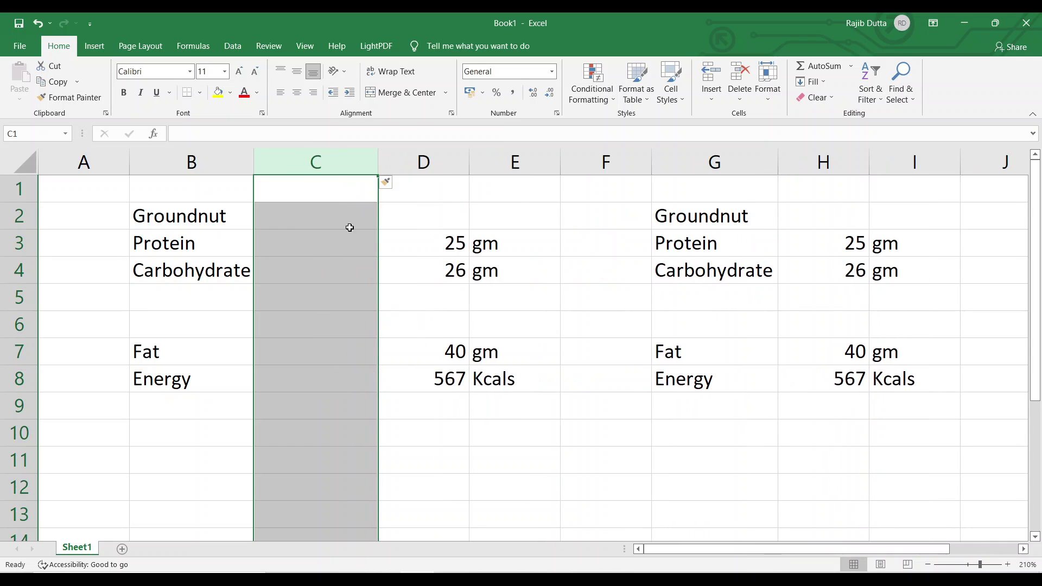
pyautogui.click(384, 302)
pyautogui.rightClick(318, 163)
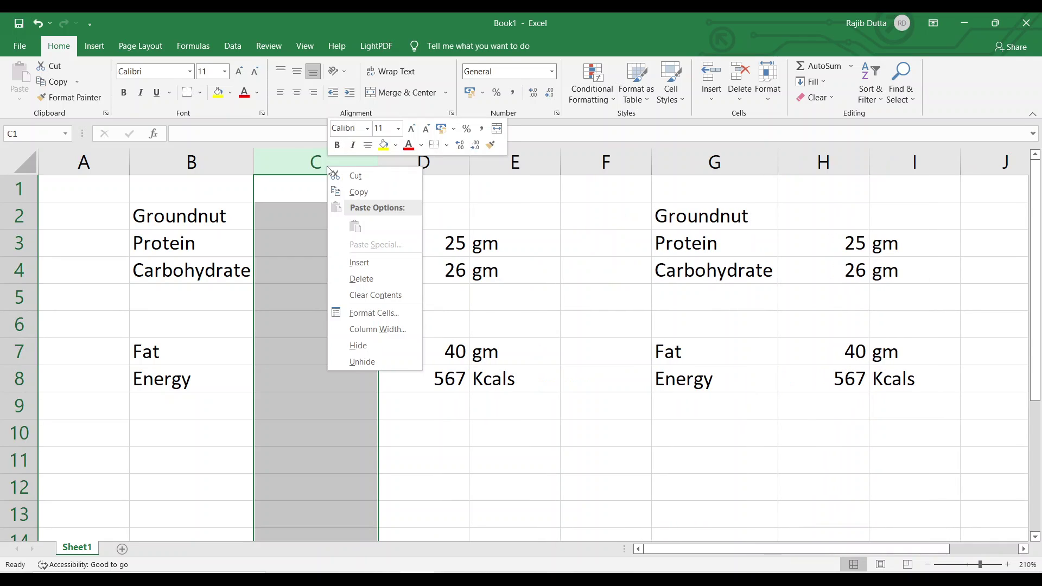
pyautogui.click(369, 280)
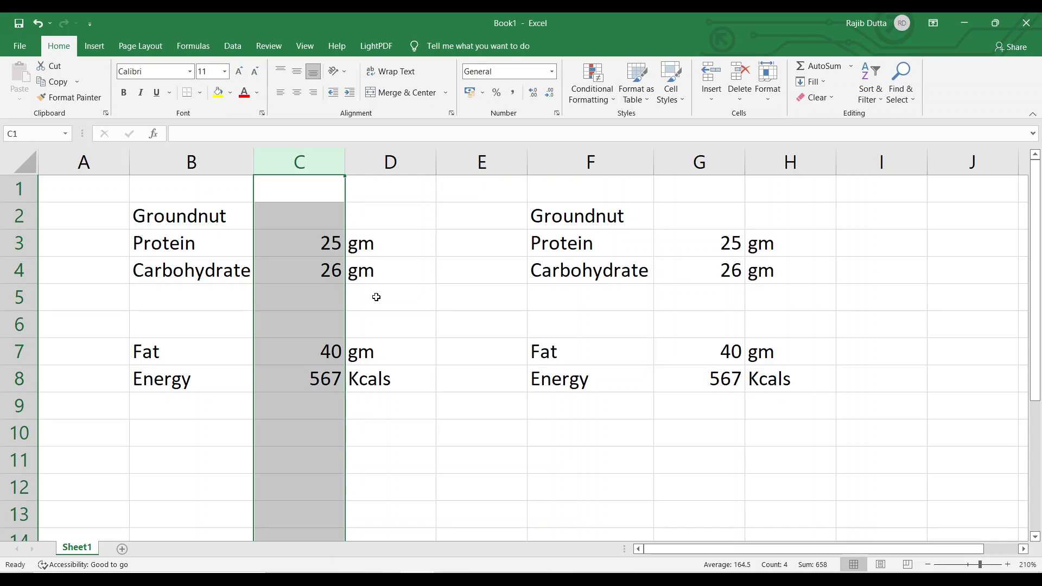
# Step: Delete both blank rows above Fat, each at row 5
pyautogui.click(12, 297)
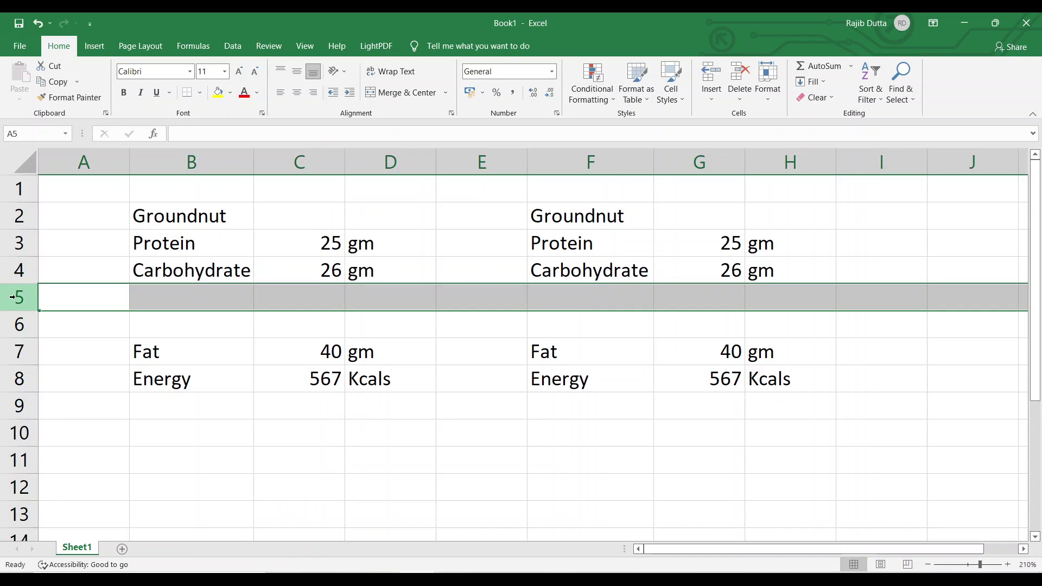
pyautogui.click(740, 93)
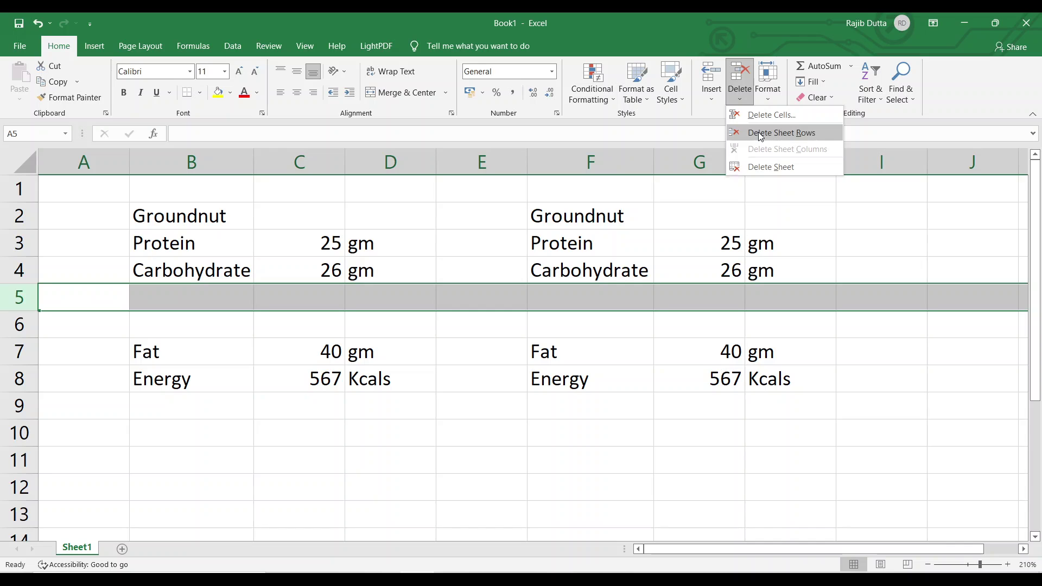
pyautogui.click(759, 132)
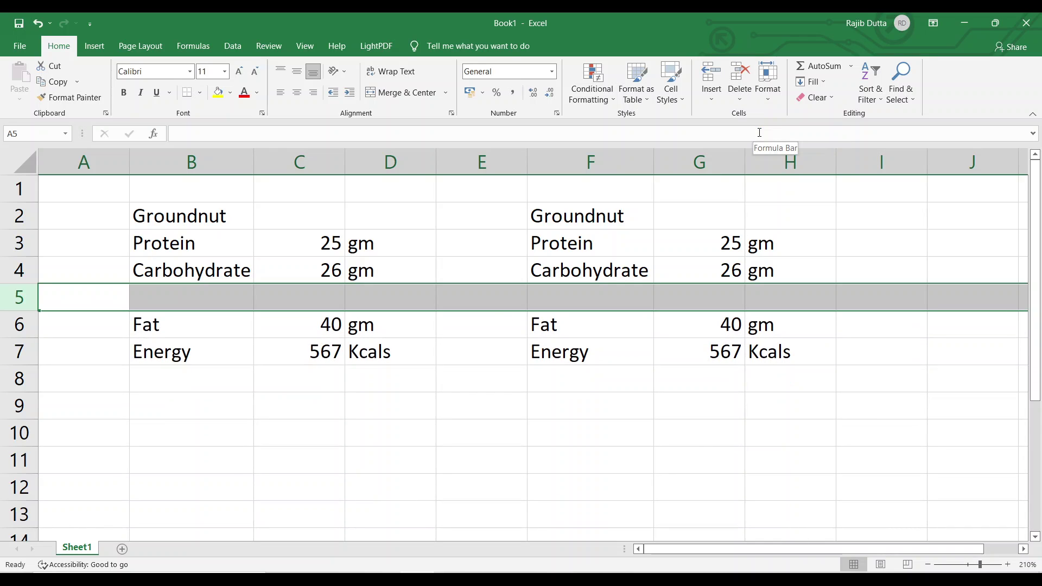
pyautogui.rightClick(26, 300)
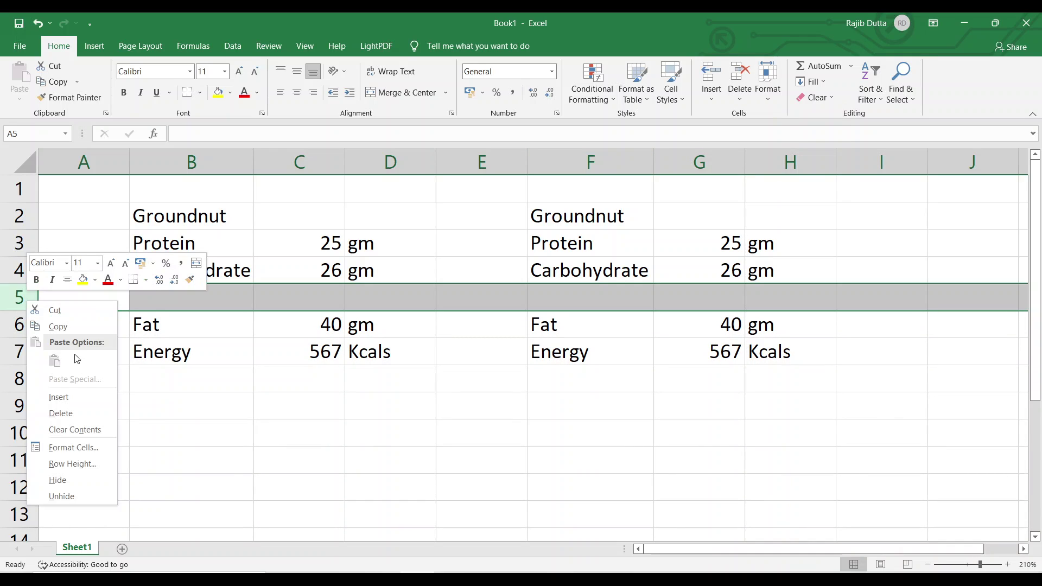
pyautogui.click(65, 413)
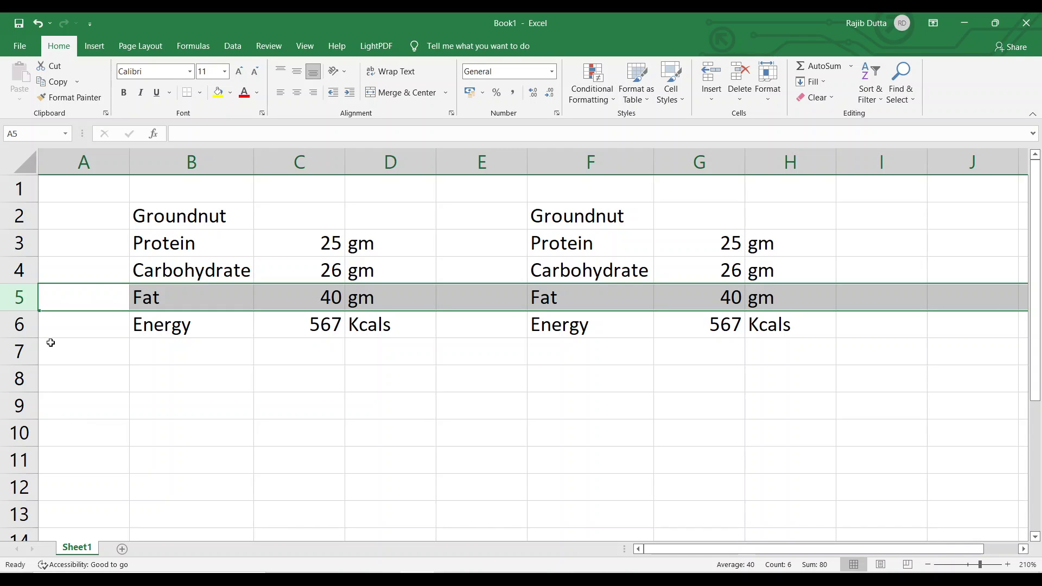
pyautogui.rightClick(334, 160)
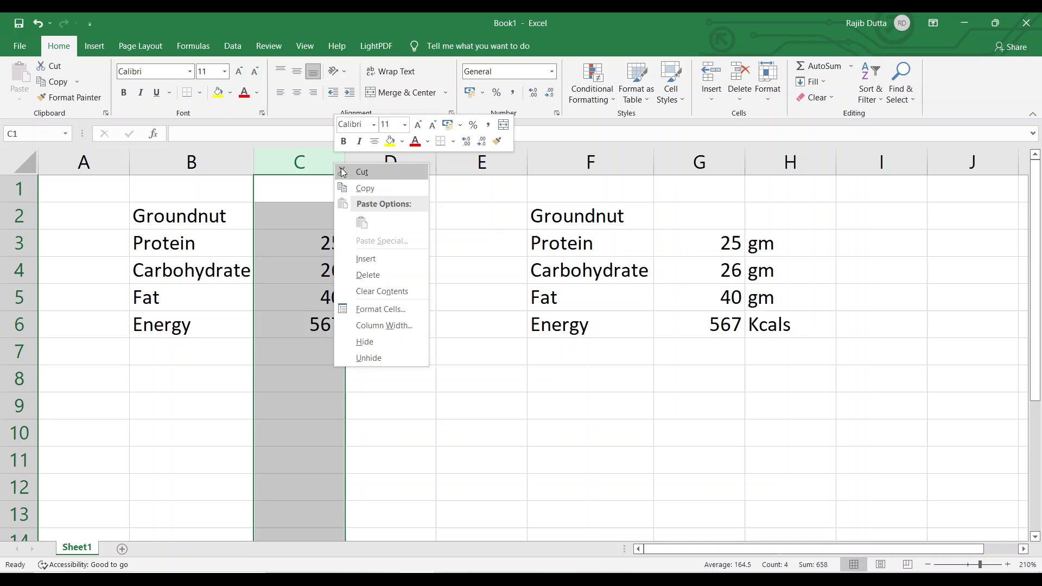
pyautogui.click(386, 262)
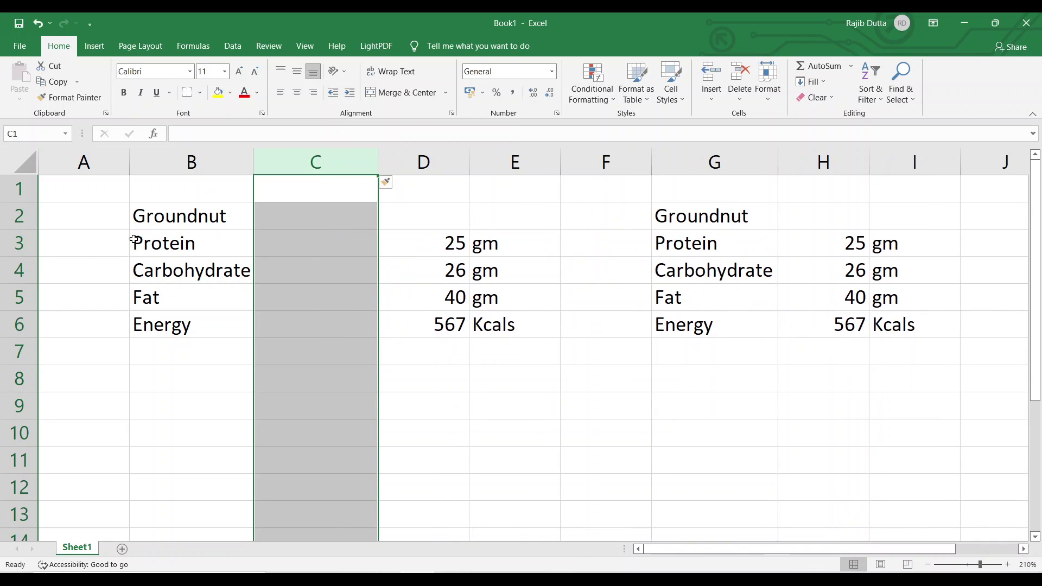
pyautogui.rightClick(20, 299)
pyautogui.click(50, 397)
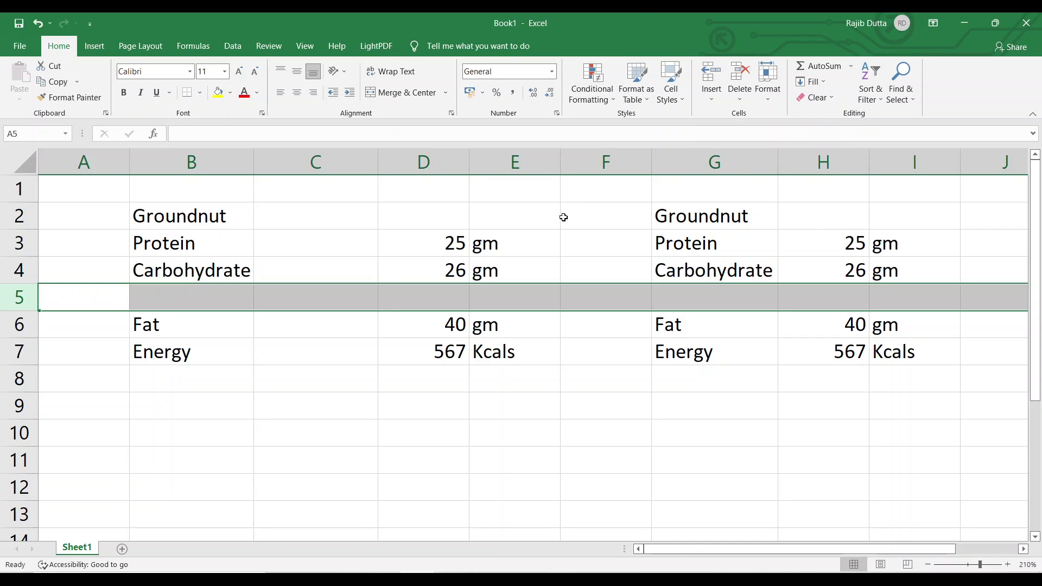
pyautogui.hotkey('ctrl', 'z')
pyautogui.hotkey('ctrl', 'z')
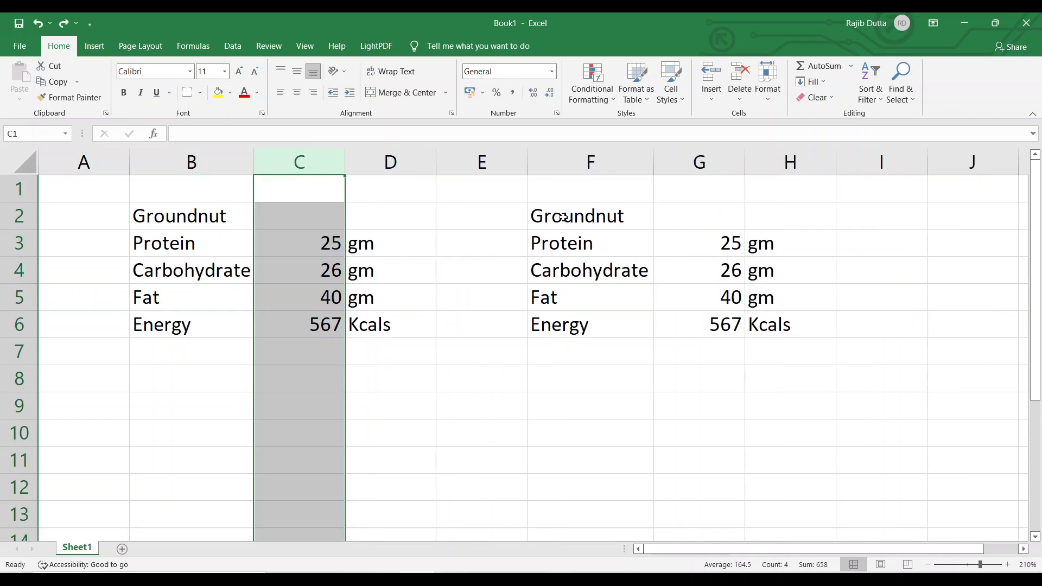
pyautogui.click(221, 362)
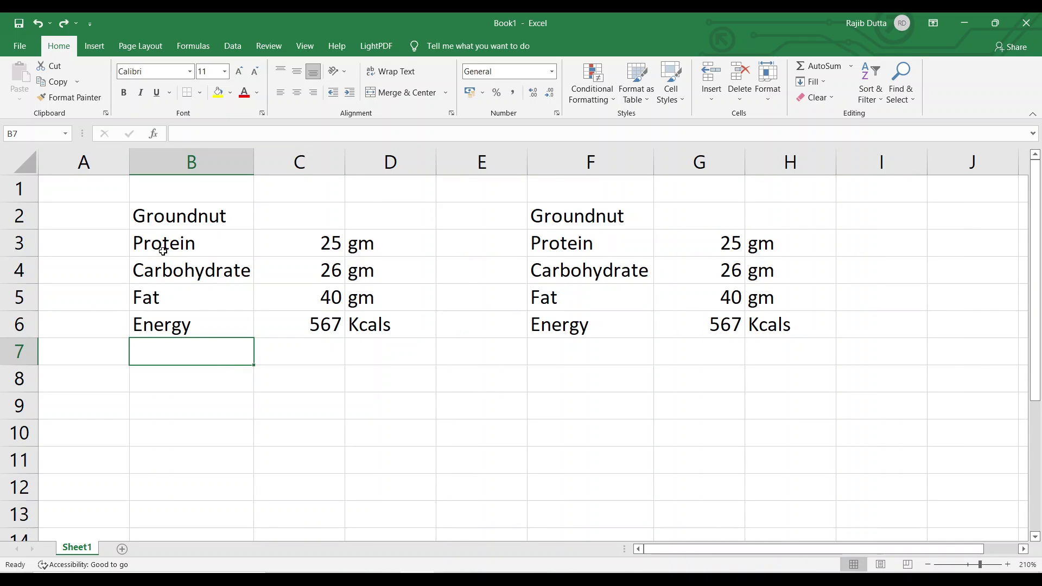
pyautogui.moveTo(163, 251); pyautogui.dragTo(176, 329)
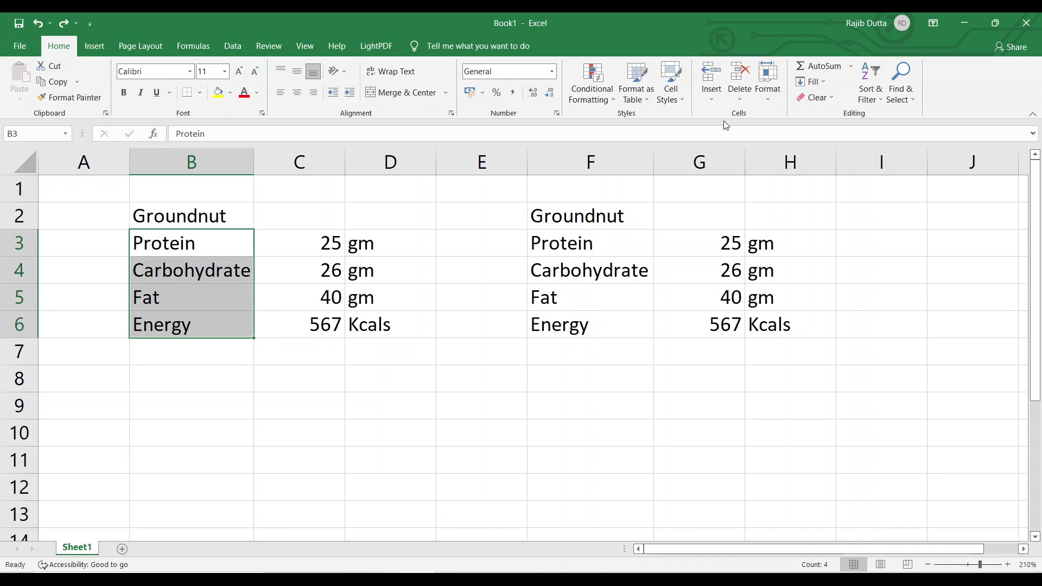
pyautogui.click(712, 100)
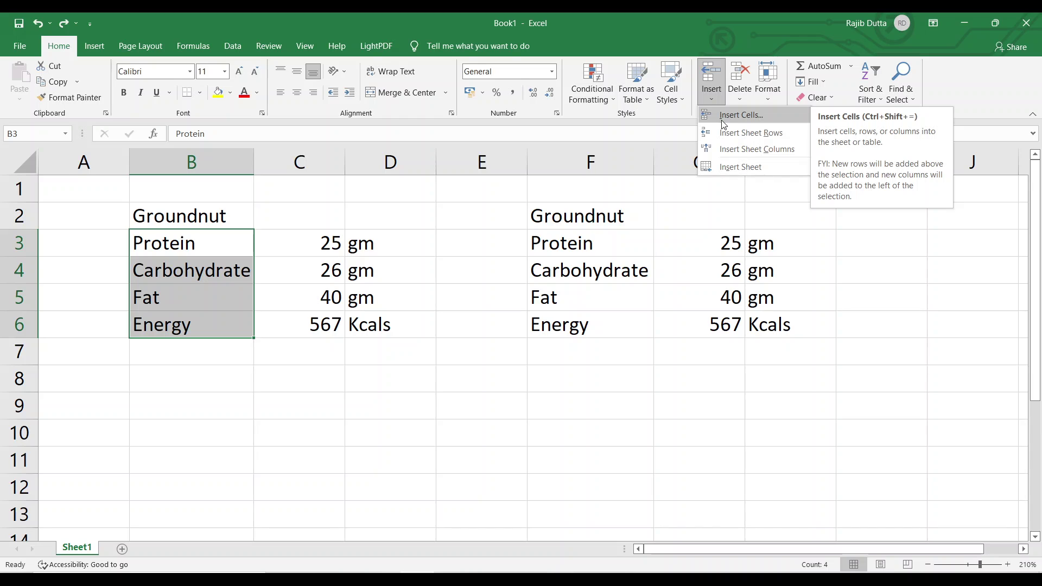
pyautogui.click(723, 123)
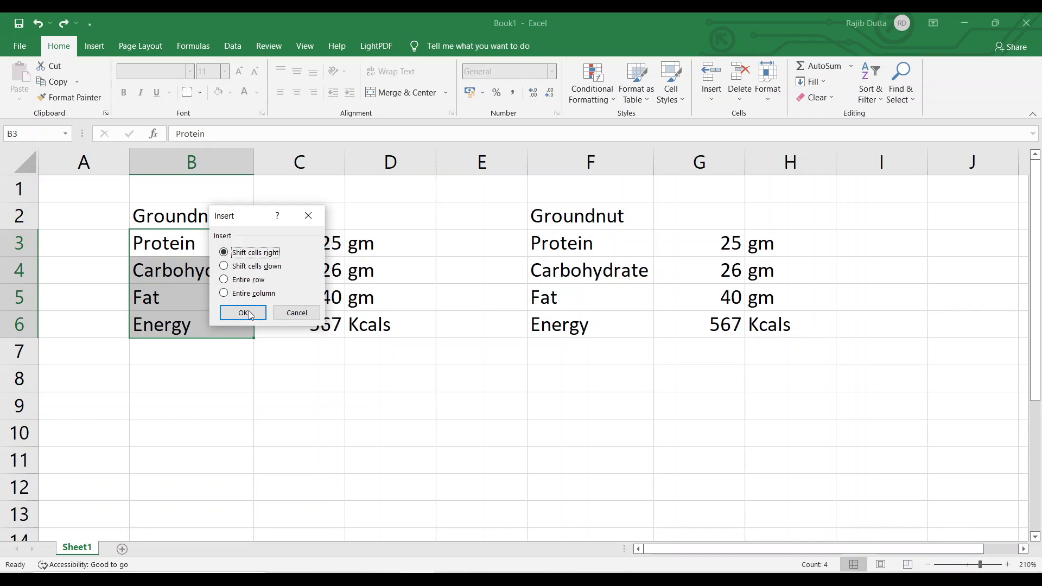
pyautogui.click(243, 313)
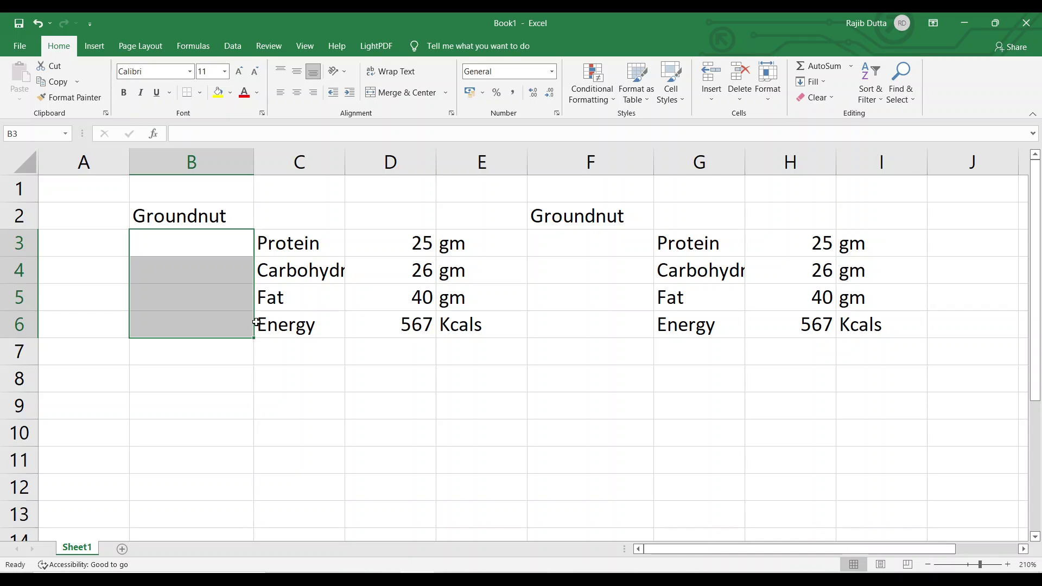
pyautogui.hotkey('ctrl', 'z')
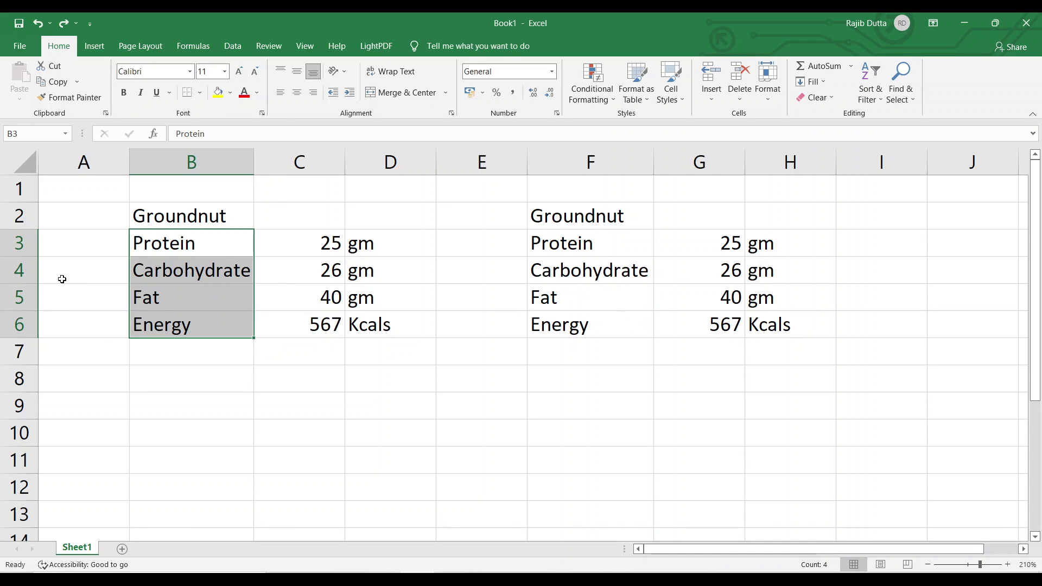
pyautogui.moveTo(159, 246); pyautogui.dragTo(183, 322)
pyautogui.click(744, 101)
pyautogui.click(771, 113)
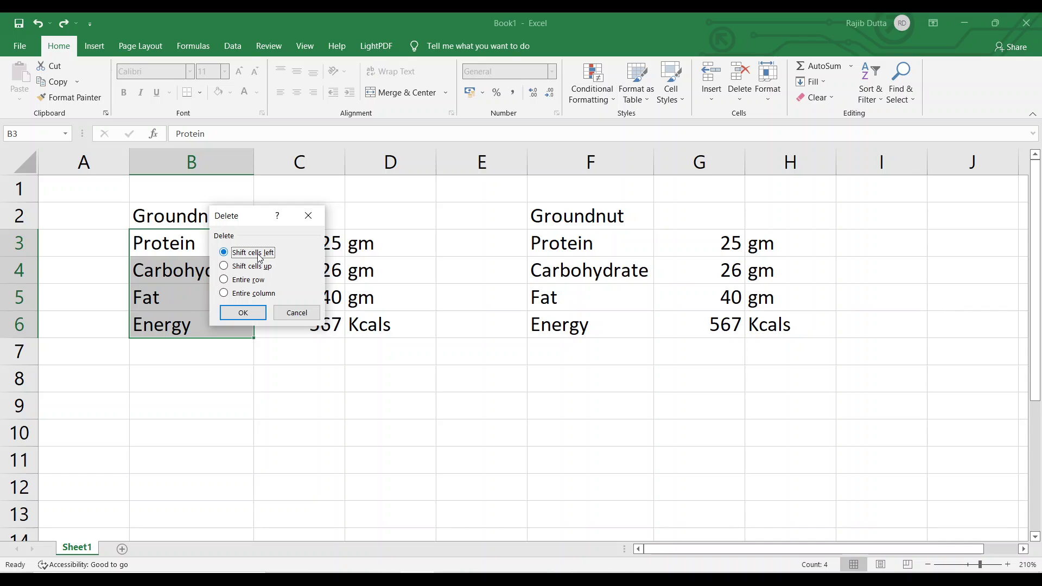
pyautogui.click(240, 313)
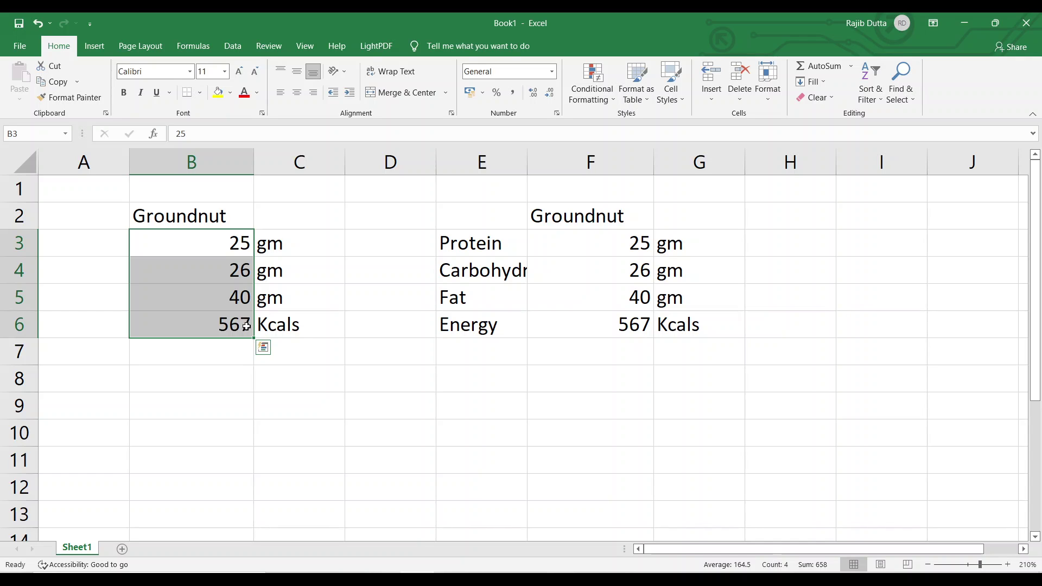
pyautogui.hotkey('ctrl', 'z')
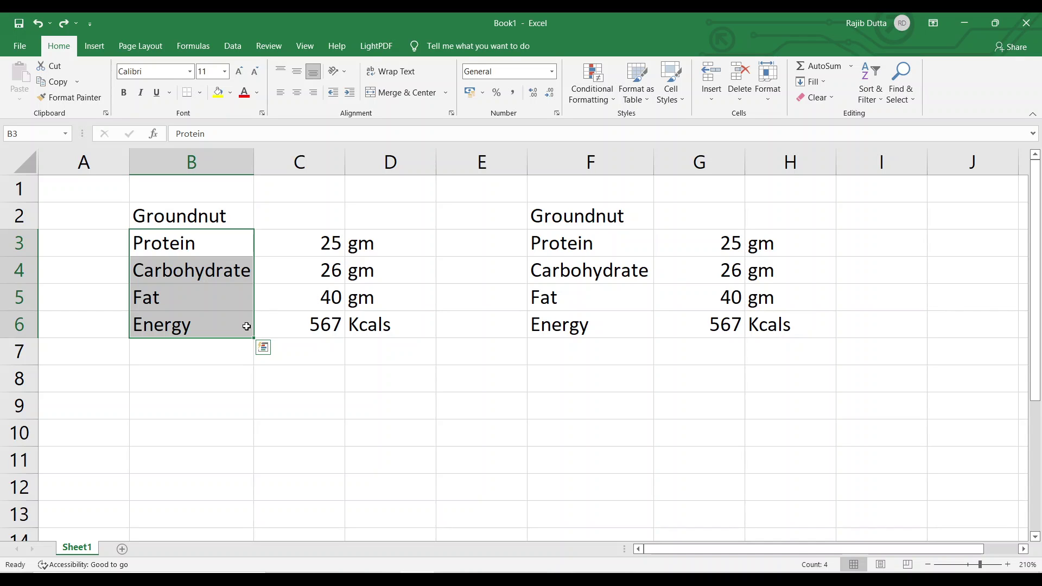
pyautogui.click(303, 451)
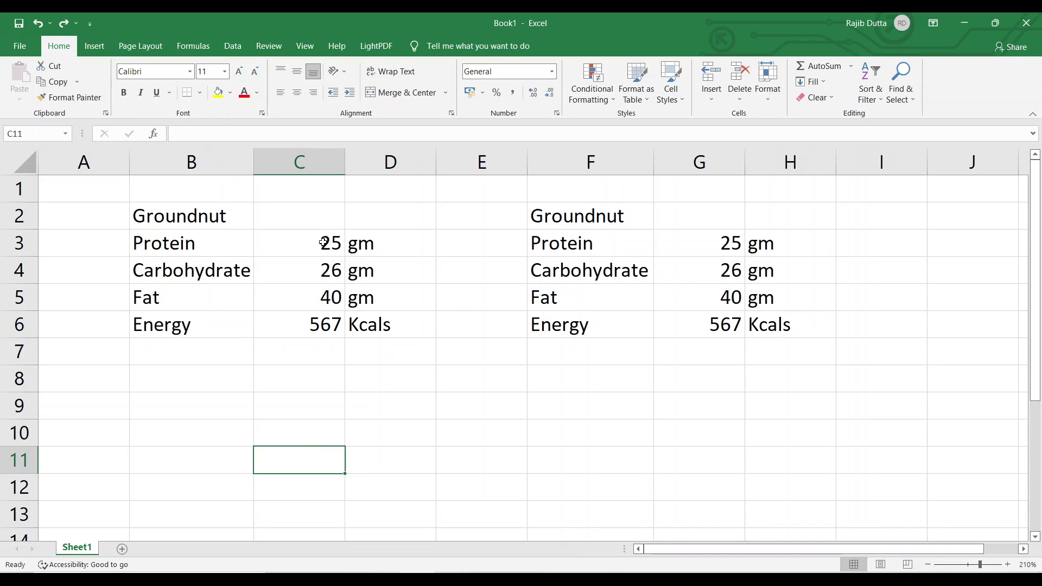
pyautogui.moveTo(323, 242); pyautogui.dragTo(325, 321)
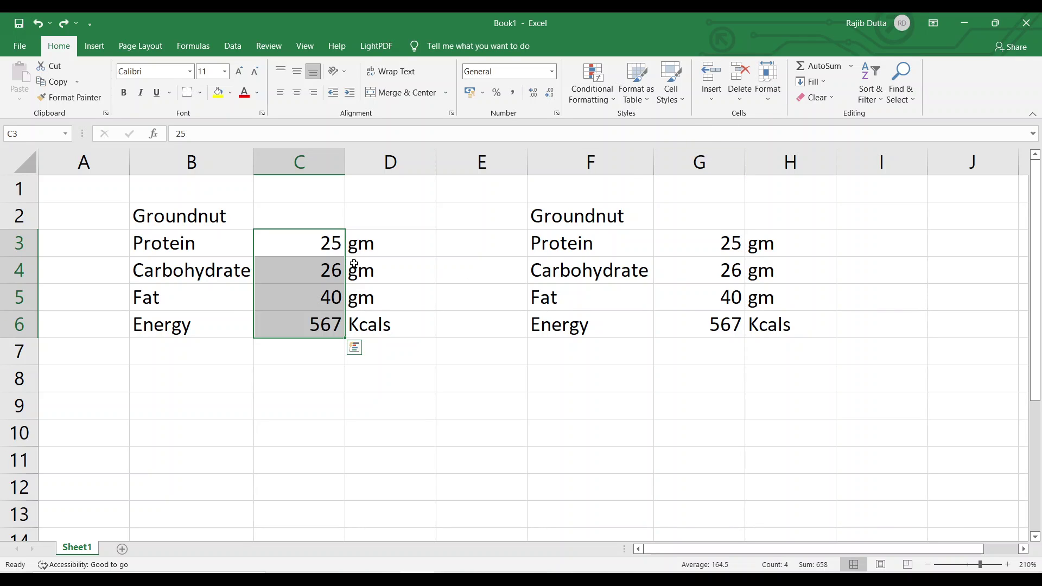
pyautogui.rightClick(322, 251)
pyautogui.click(372, 381)
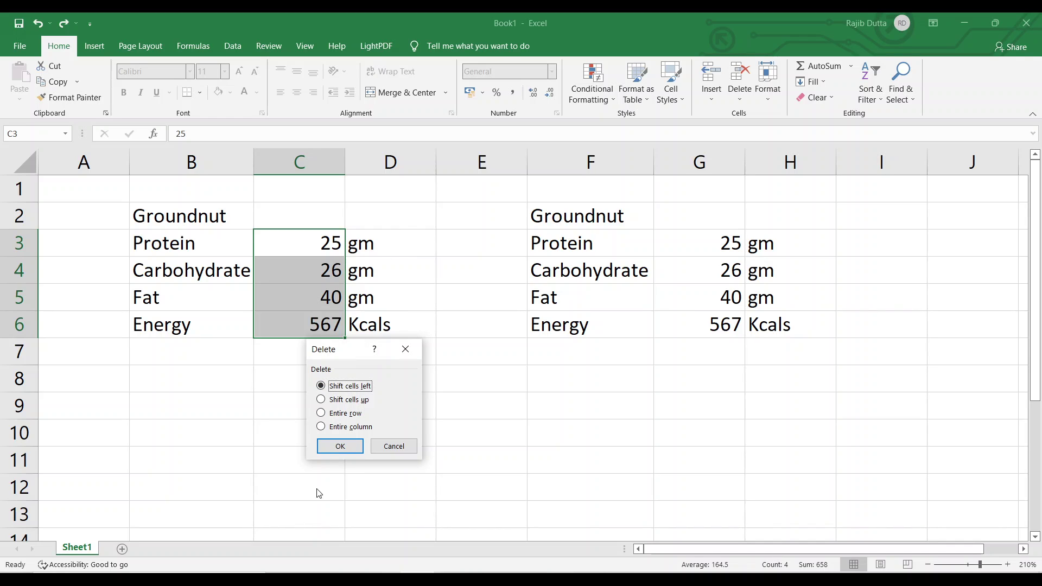
pyautogui.click(340, 446)
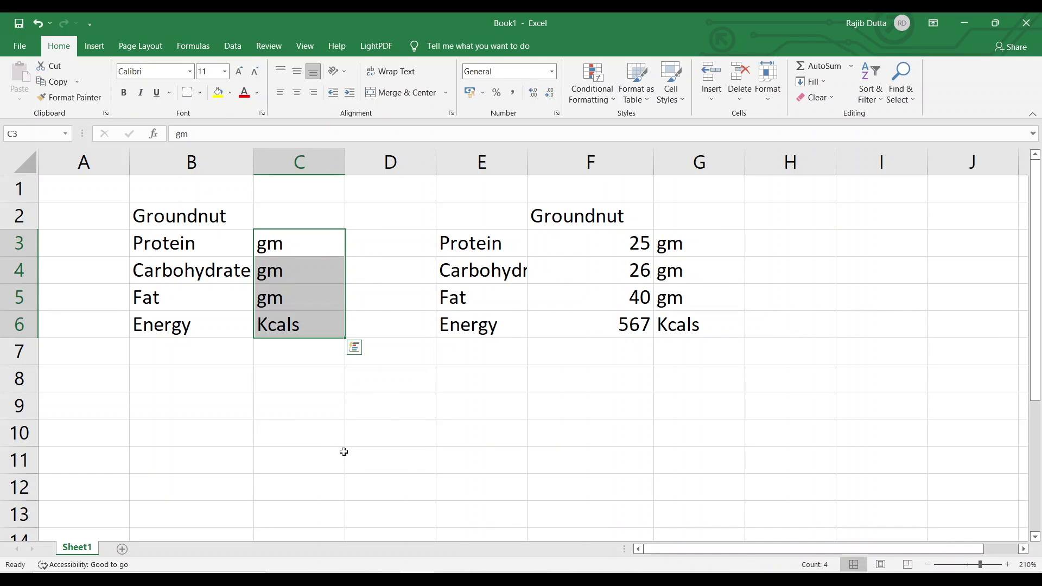
pyautogui.hotkey('ctrl', 'z')
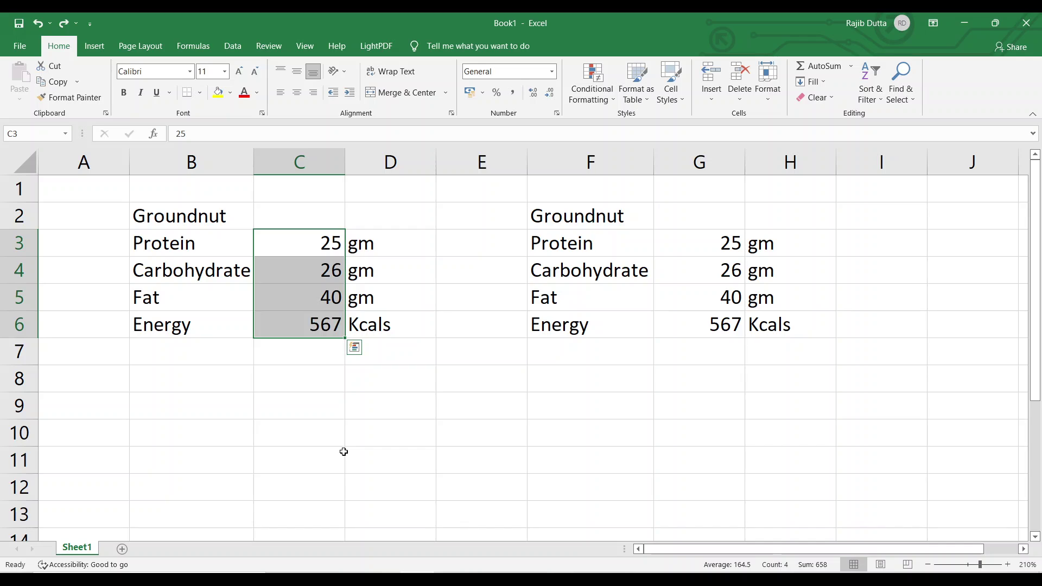